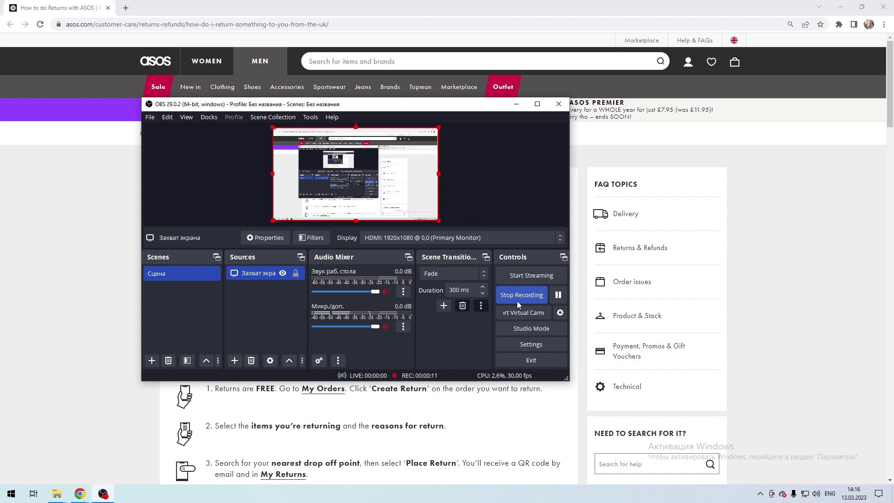
# Bring the ASOS UK returns help page in front of the recording window.
pyautogui.click(470, 406)
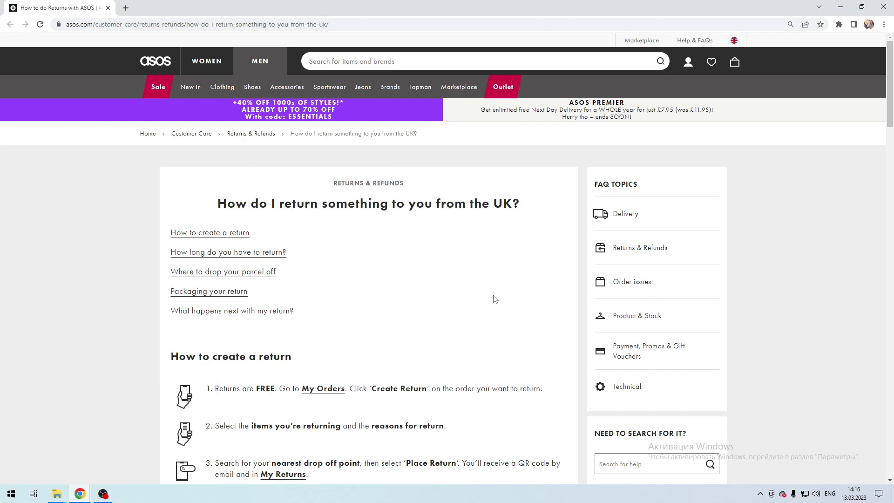
pyautogui.click(103, 493)
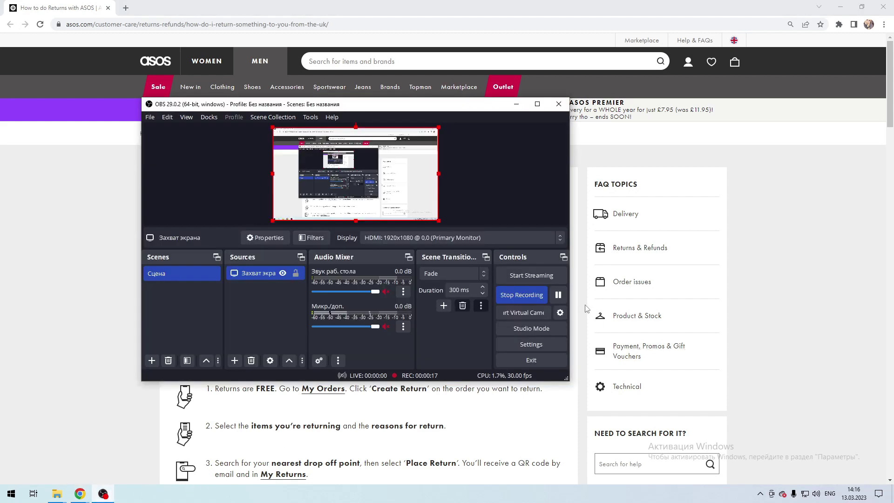
pyautogui.click(482, 403)
pyautogui.scroll(-2, 436, 345)
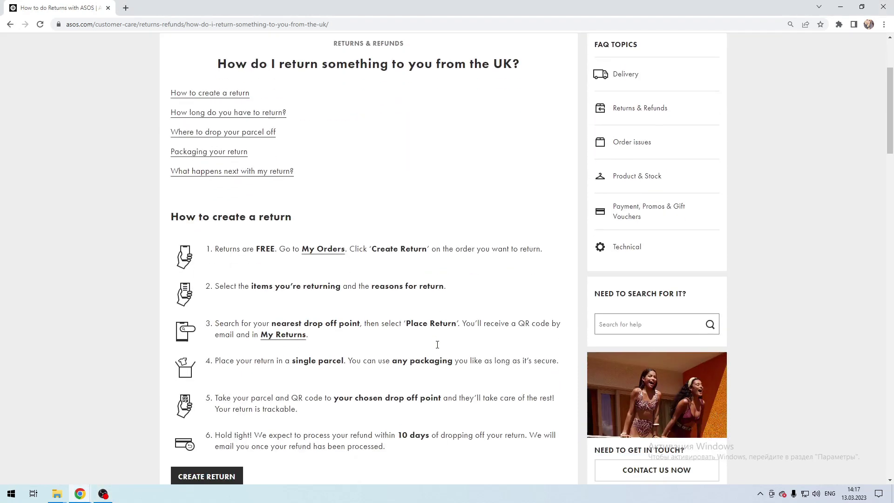
pyautogui.scroll(-1, 414, 334)
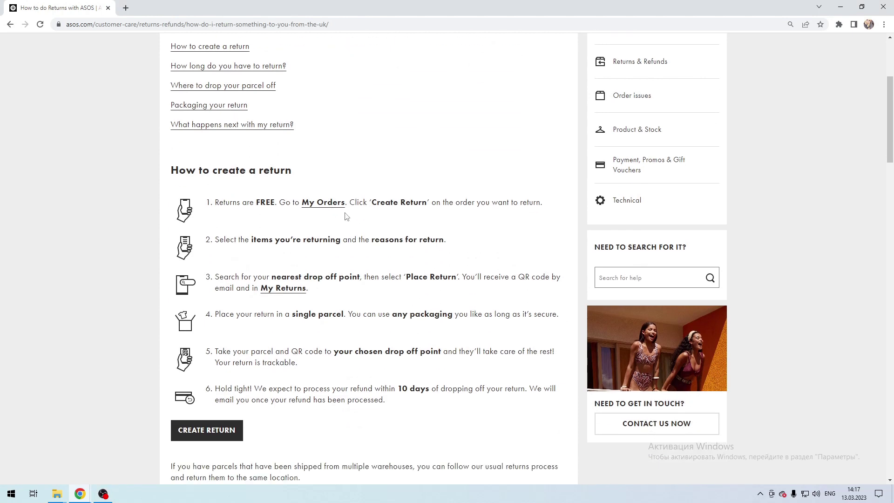
pyautogui.scroll(3, 387, 281)
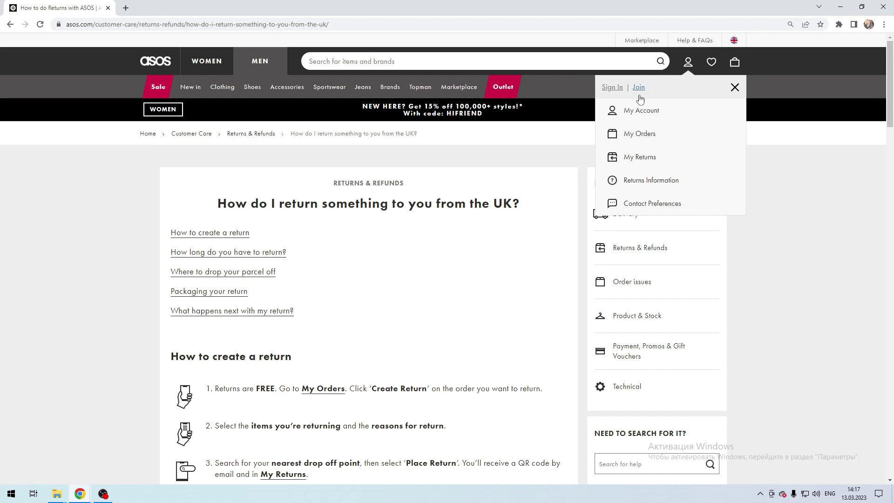
# Open the ASOS sign-in page in a new tab and switch to it.
pyautogui.rightClick(613, 89)
pyautogui.click(615, 93)
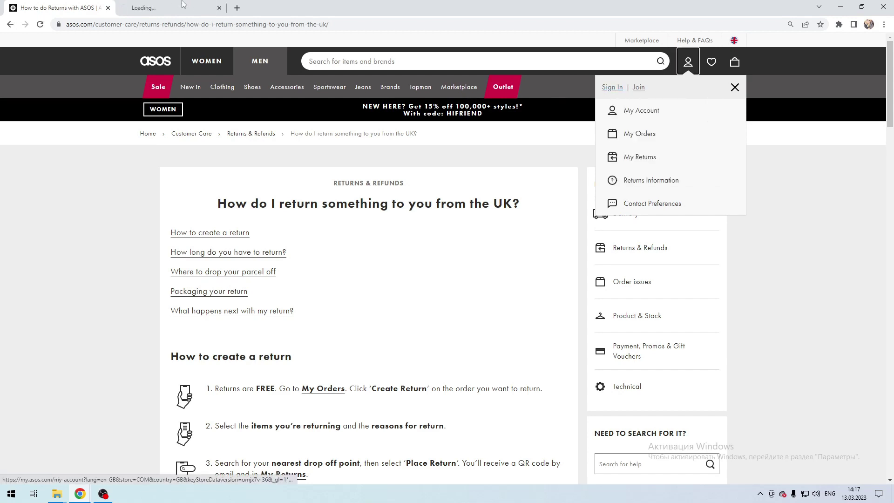
pyautogui.click(164, 8)
# Enter the account email address and password in the sign-in form.
pyautogui.click(383, 172)
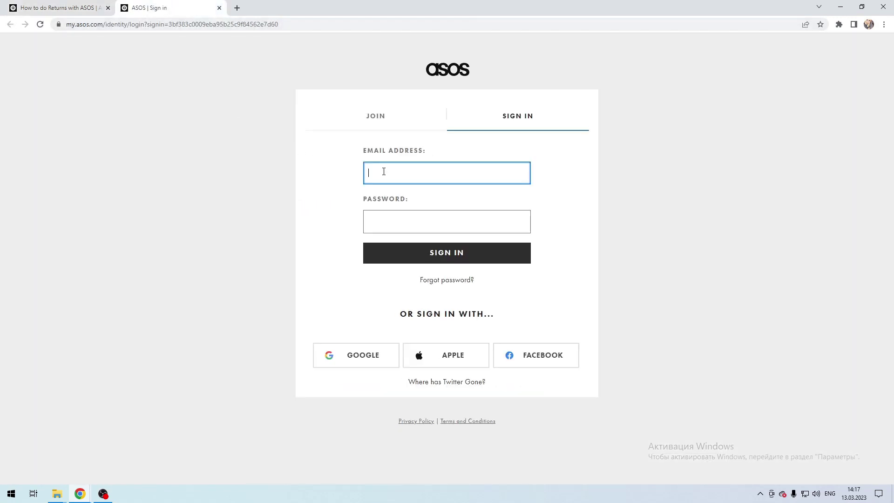
pyautogui.click(403, 221)
pyautogui.write('a')
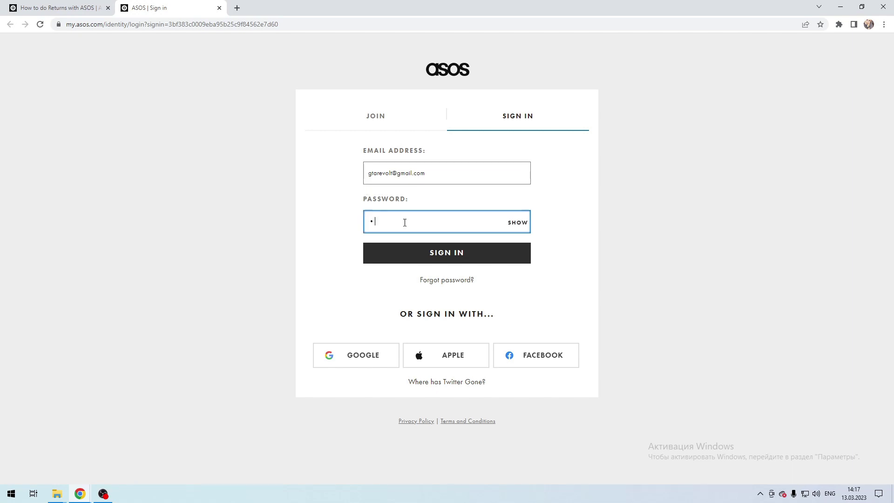
pyautogui.write('••')
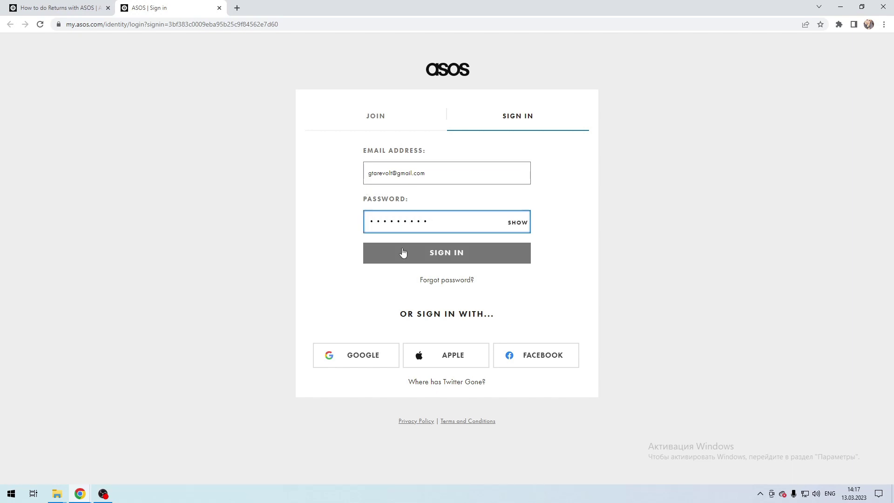
pyautogui.click(354, 373)
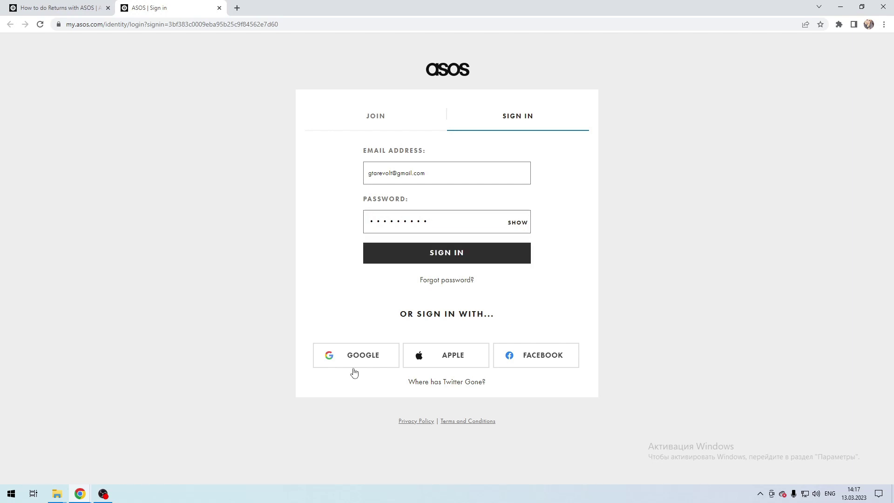
pyautogui.click(360, 365)
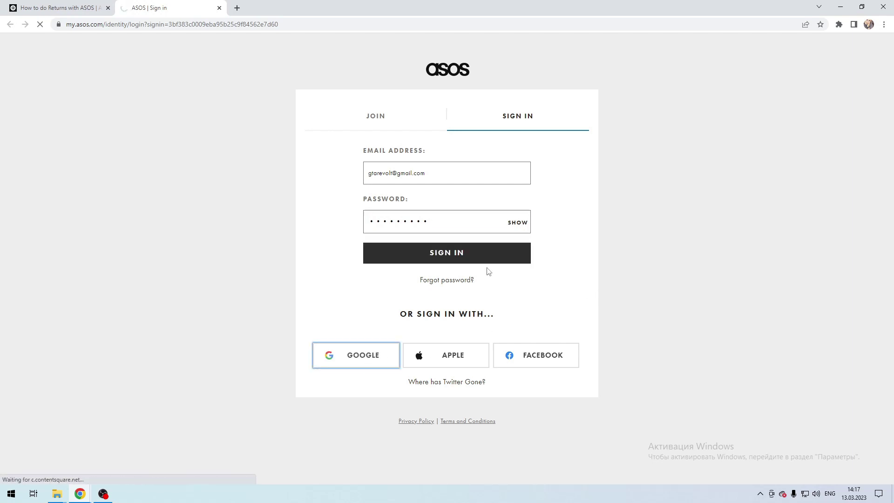
# Sign in, open My Returns in a tab, check the help article, then return.
pyautogui.click(451, 259)
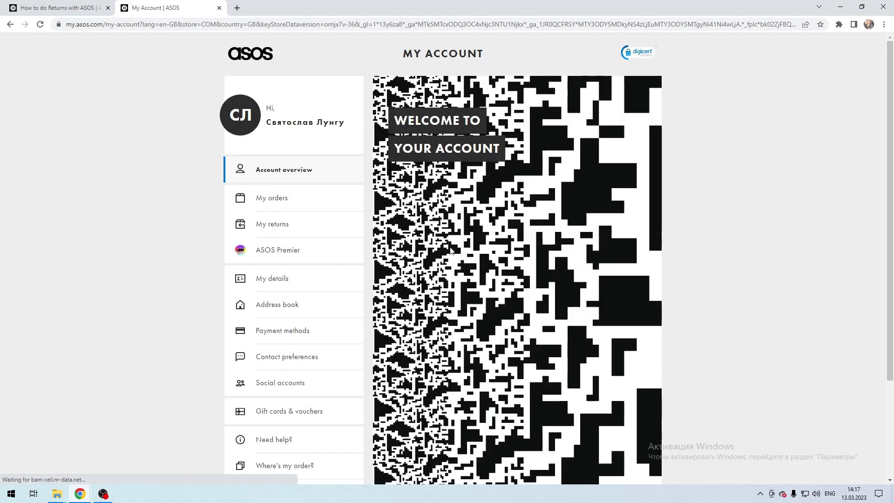
pyautogui.click(276, 222)
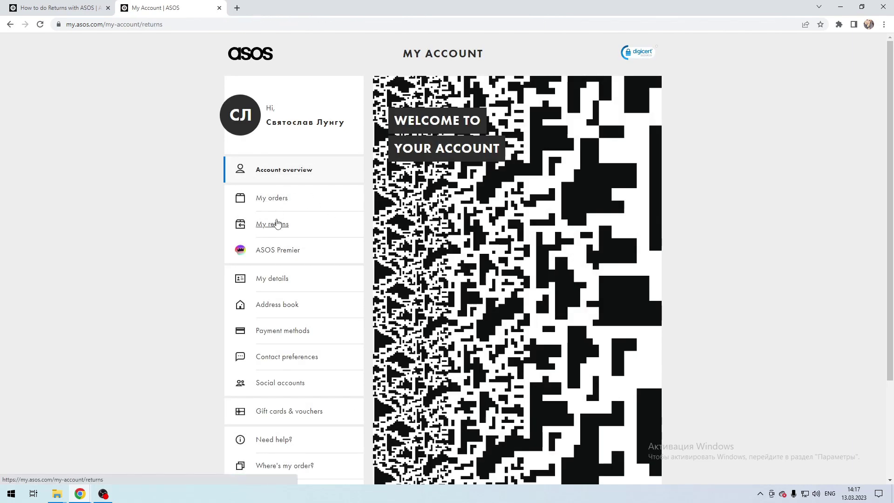
pyautogui.hotkey('ctrl', 'shift', 'Tab')
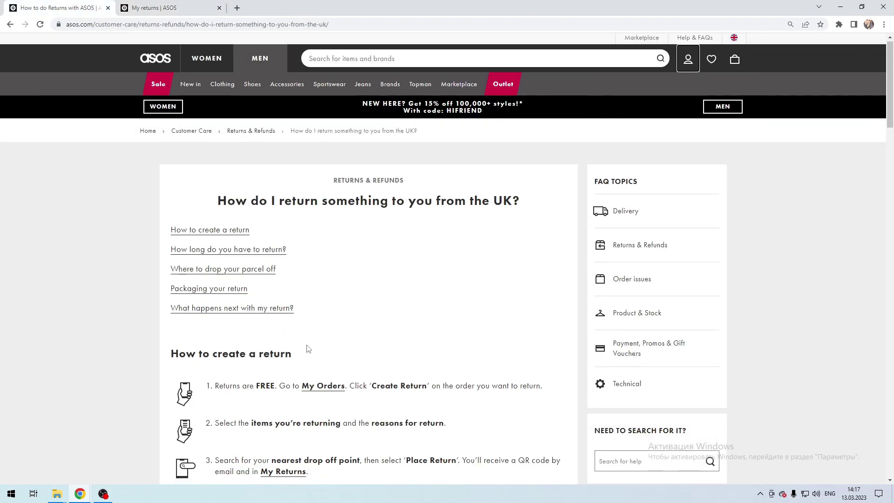
pyautogui.scroll(-2, 317, 342)
pyautogui.scroll(-1, 318, 342)
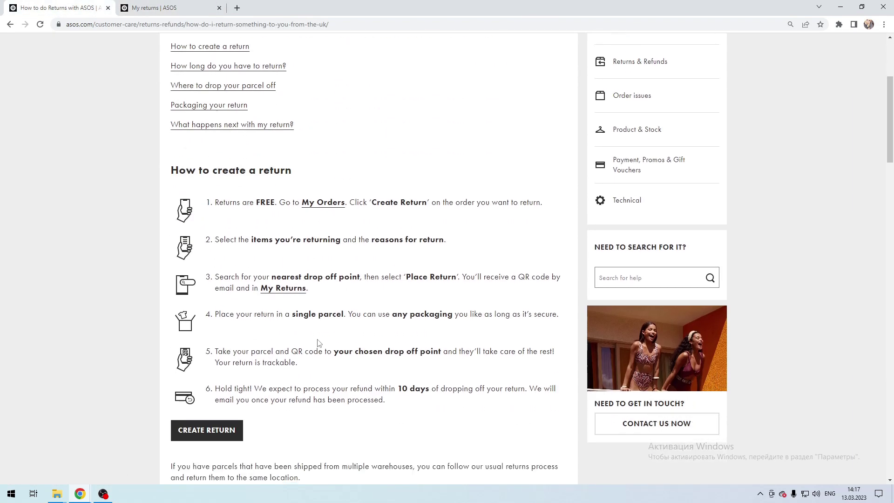
pyautogui.click(189, 7)
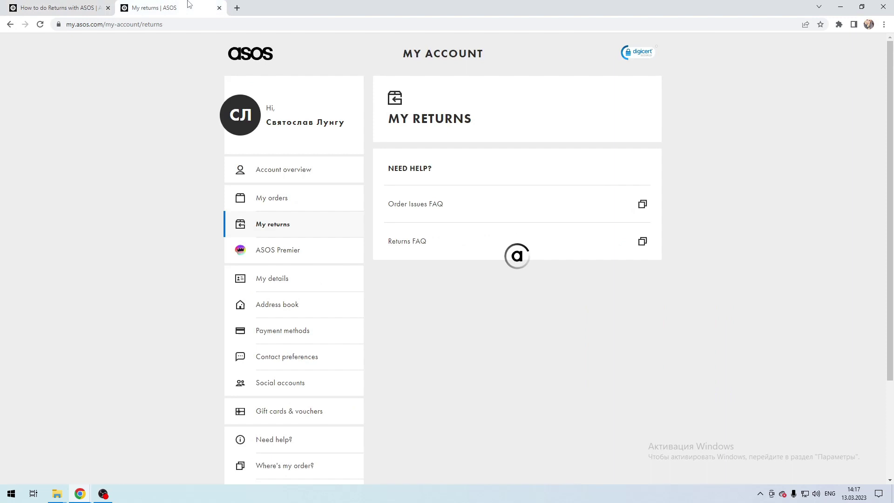
# Return to the 'How to do Returns with ASOS' tab showing the six return steps.
pyautogui.click(74, 7)
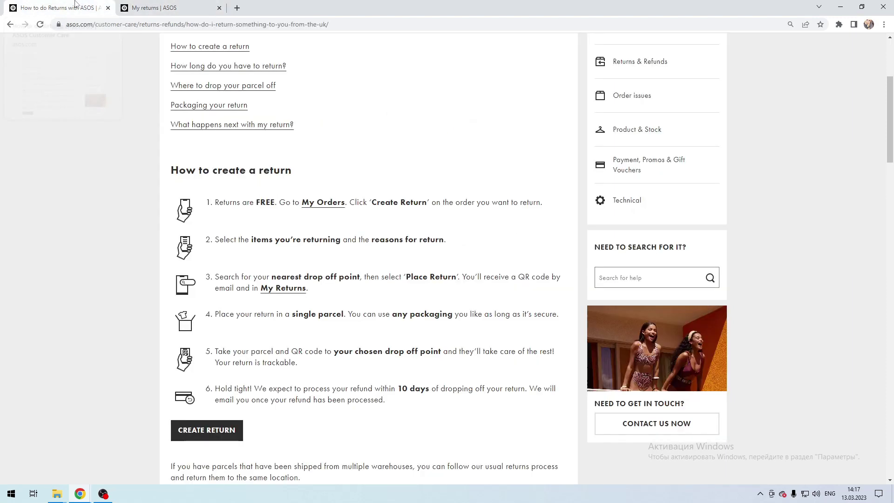
pyautogui.scroll(-1, 497, 317)
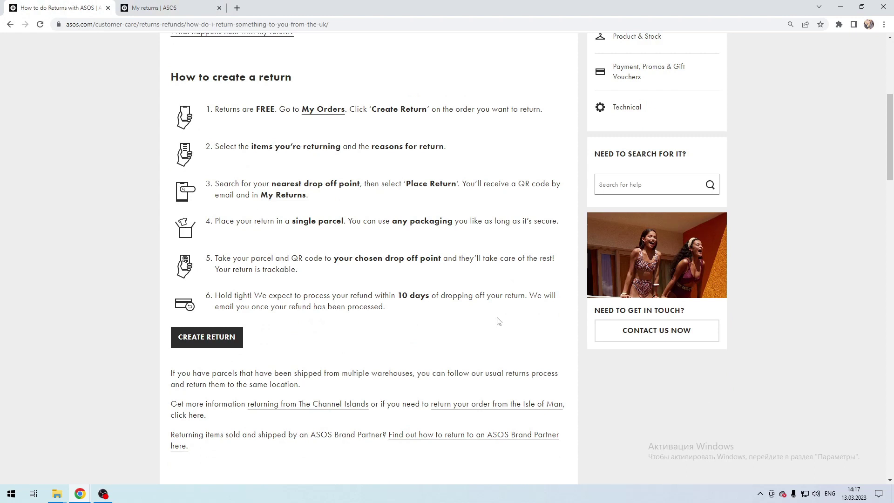
# Toggle between OBS Studio and the ASOS help article, ending with OBS in front.
pyautogui.click(104, 492)
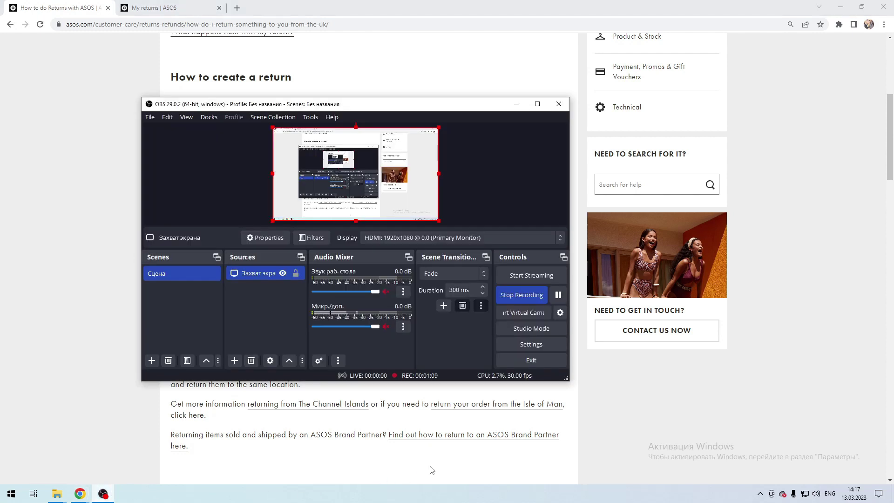
pyautogui.click(621, 409)
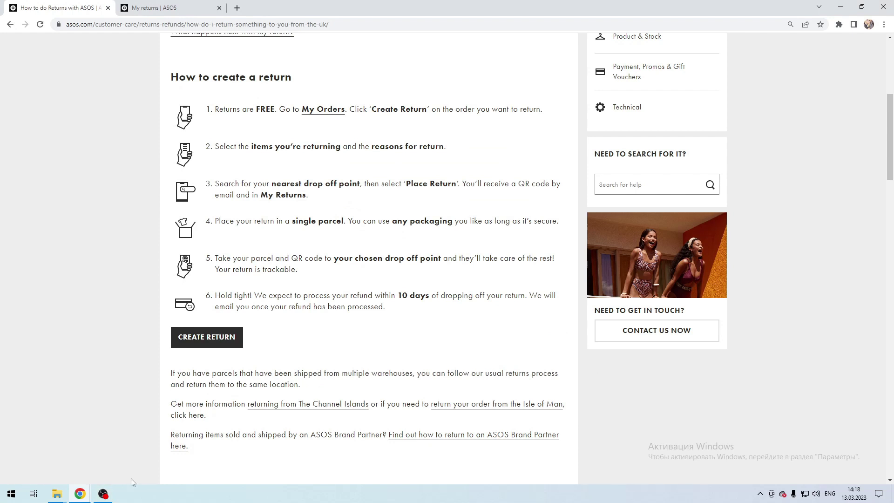
pyautogui.click(103, 494)
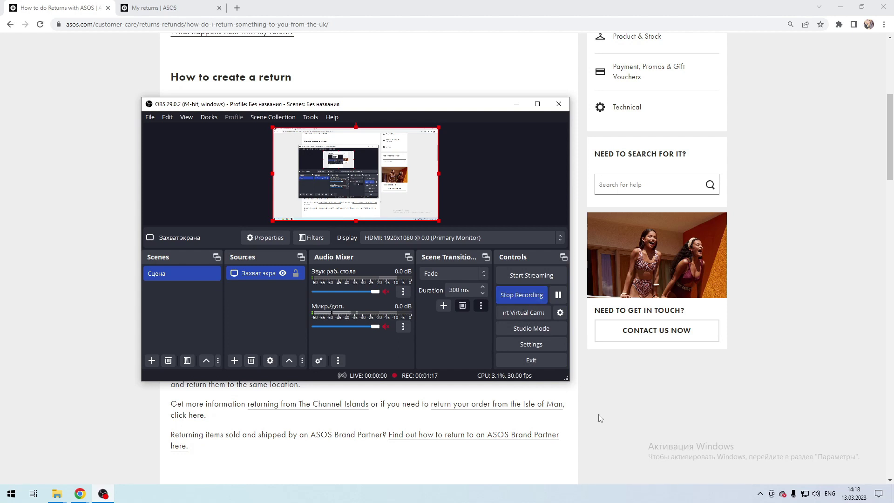
pyautogui.click(611, 422)
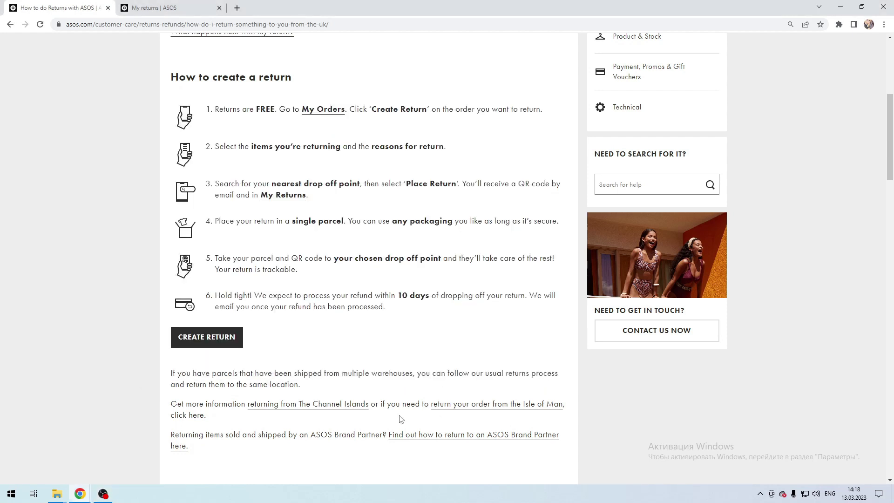
pyautogui.click(104, 494)
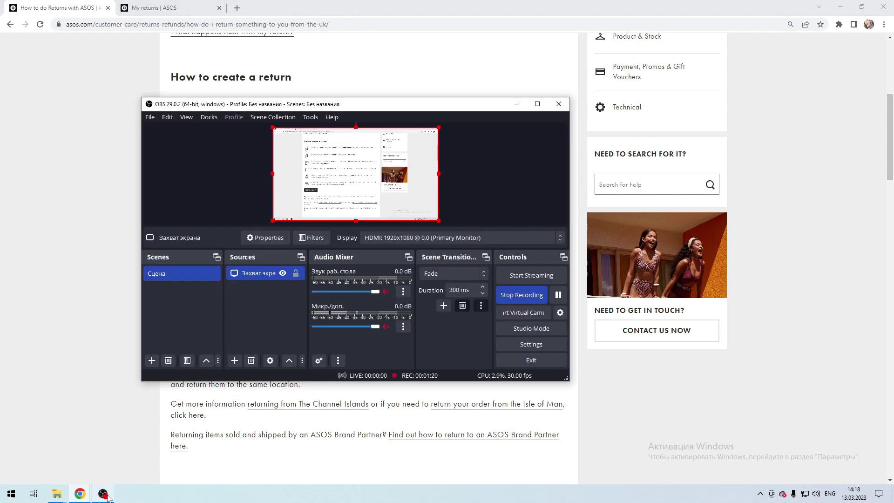